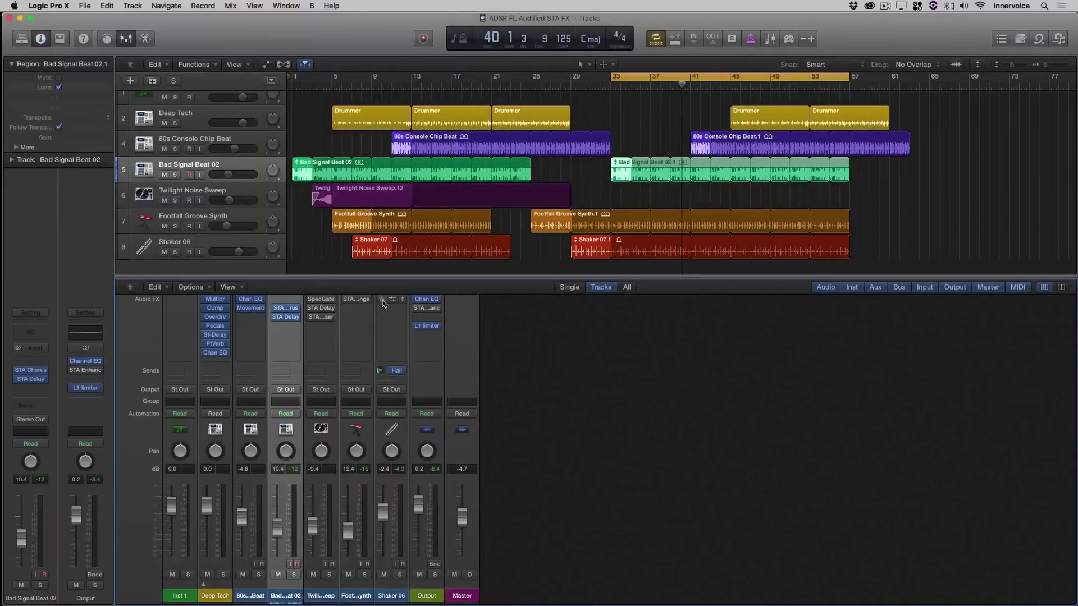
# Open the Output channel's STA Enhancer and view the Audified Audio Units available for Bad Signal Beat 02's empty effect slot.
pyautogui.click(427, 308)
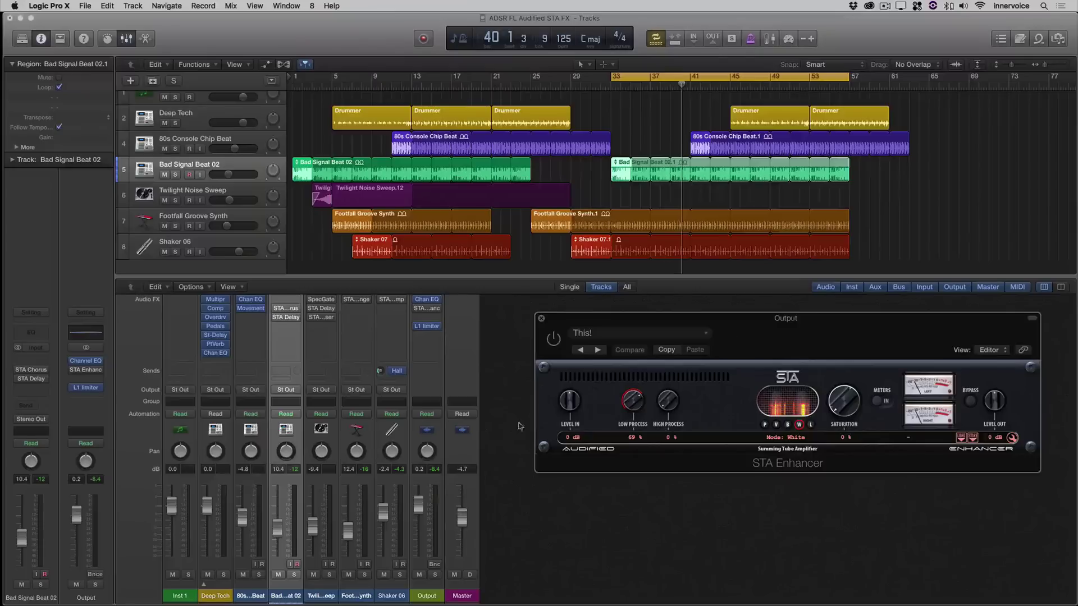
pyautogui.click(285, 331)
pyautogui.moveTo(303, 504)
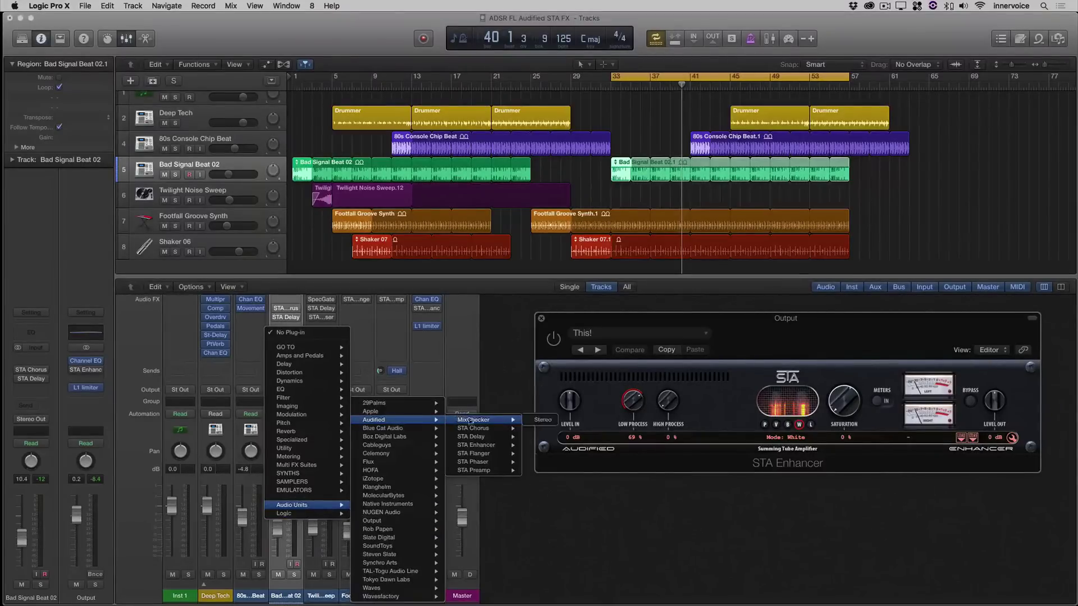
pyautogui.moveTo(376, 420)
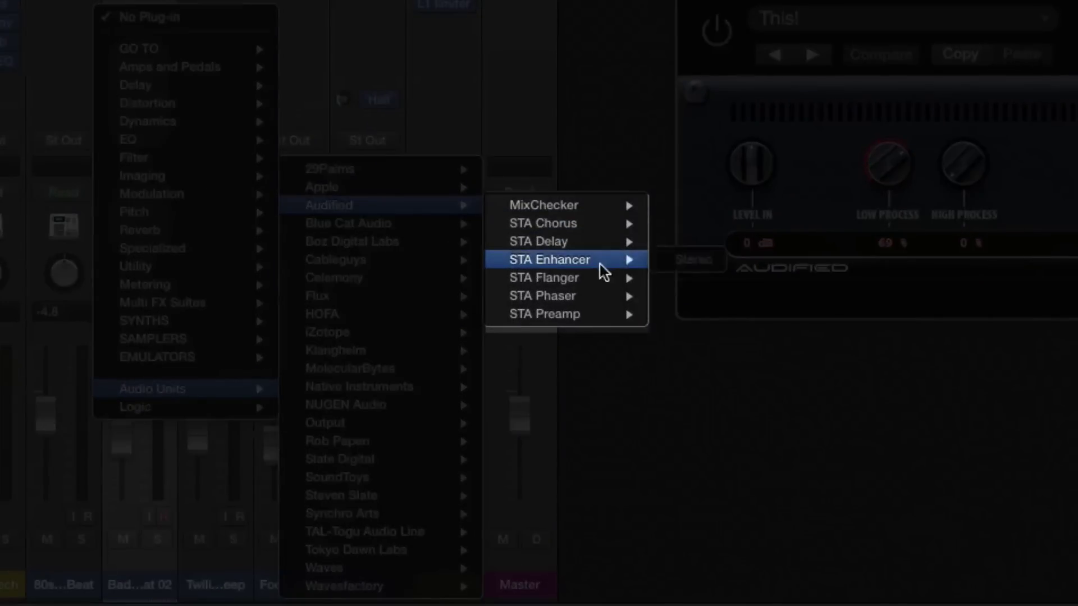
pyautogui.moveTo(592, 272)
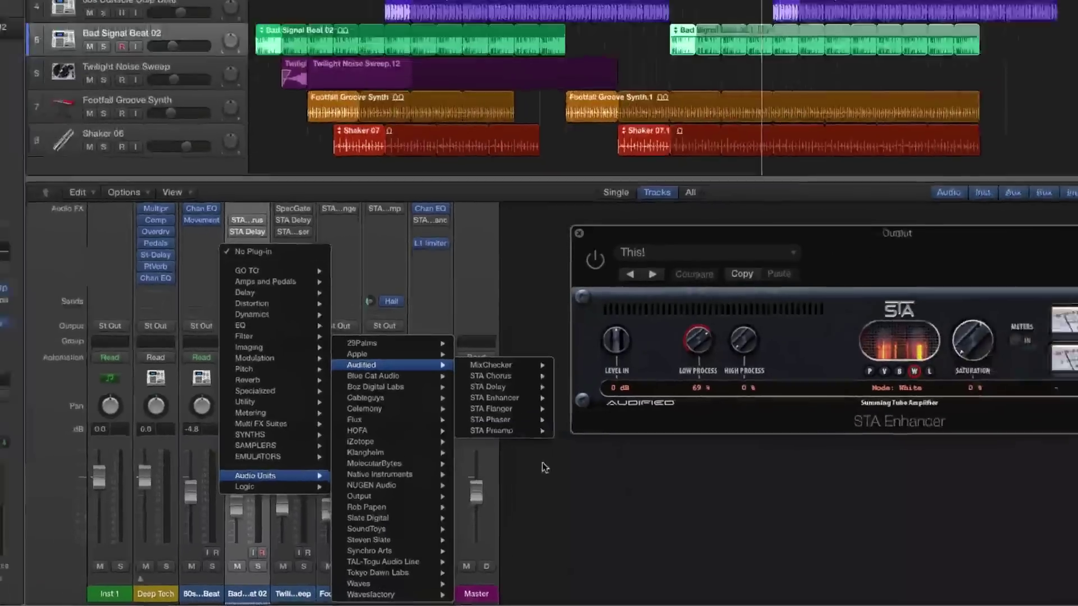
pyautogui.click(542, 465)
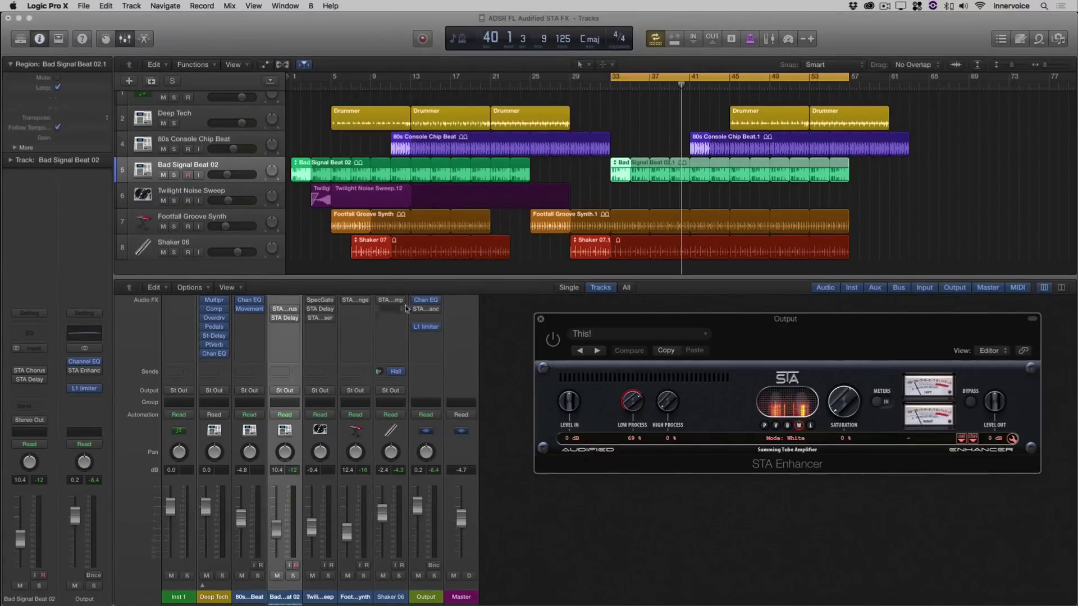
# Turn off cycle mode and play the project from bar 1.
pyautogui.scroll(1, 407, 308)
pyautogui.click(296, 87)
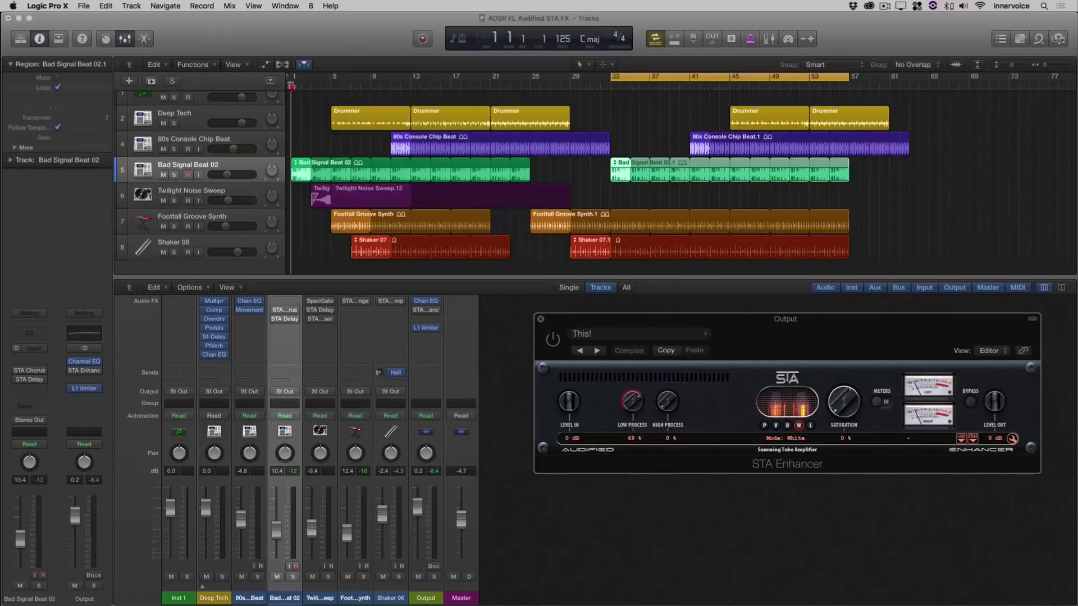
pyautogui.press('c')
pyautogui.press('space')
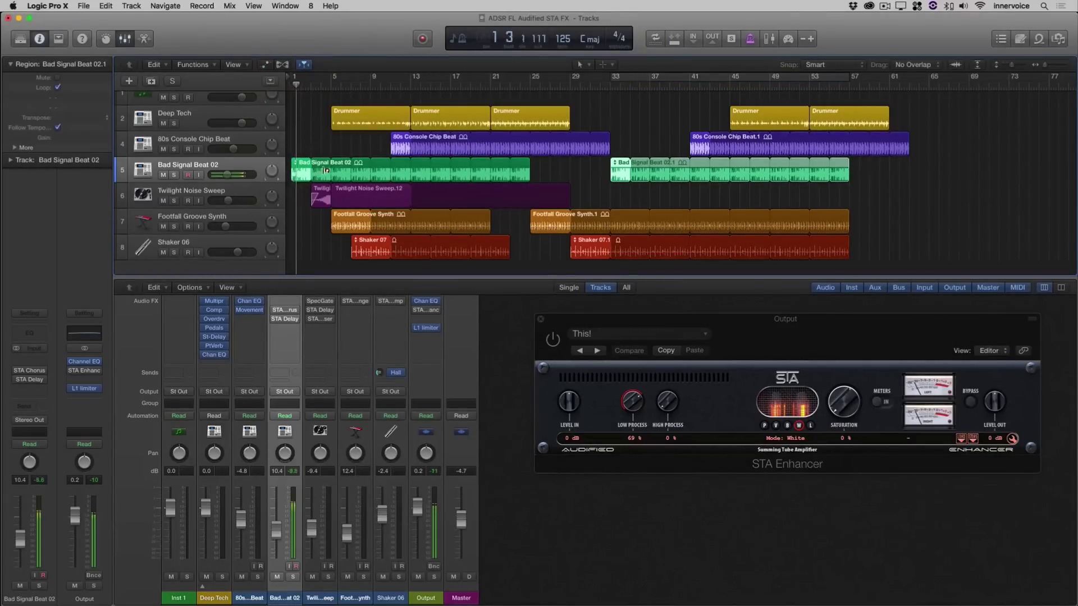
pyautogui.scroll(-1, 303, 256)
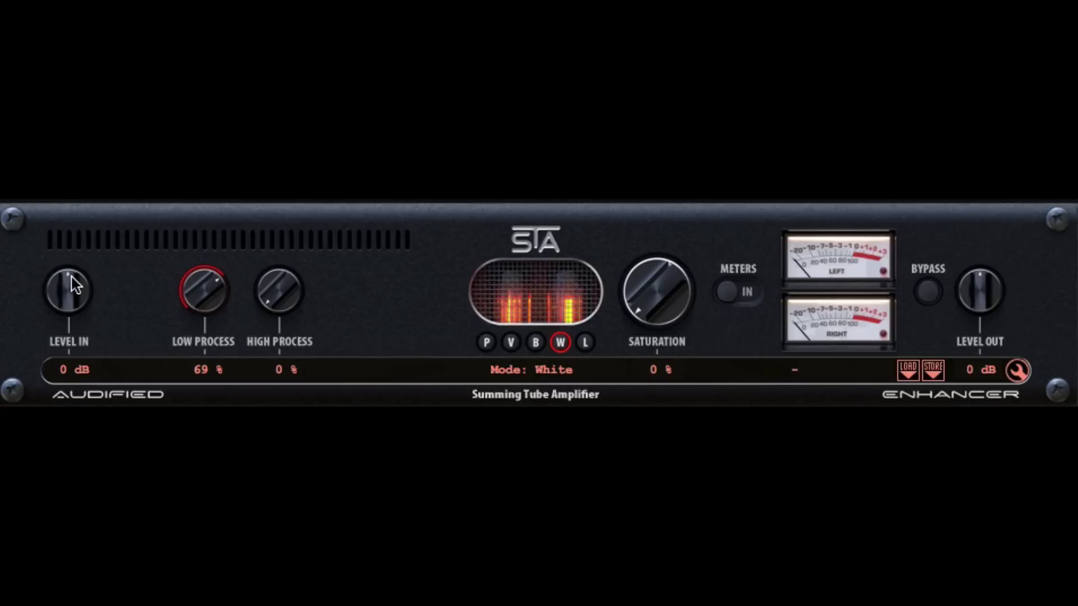
# Set the STA Enhancer's Level In to 1 dB and try out its Saturation and Level Out knobs.
pyautogui.moveTo(69, 258)
pyautogui.mouseDown()
pyautogui.moveTo(65, 291)
pyautogui.moveTo(73, 274)
pyautogui.mouseUp()
pyautogui.moveTo(662, 300); pyautogui.dragTo(665, 331)
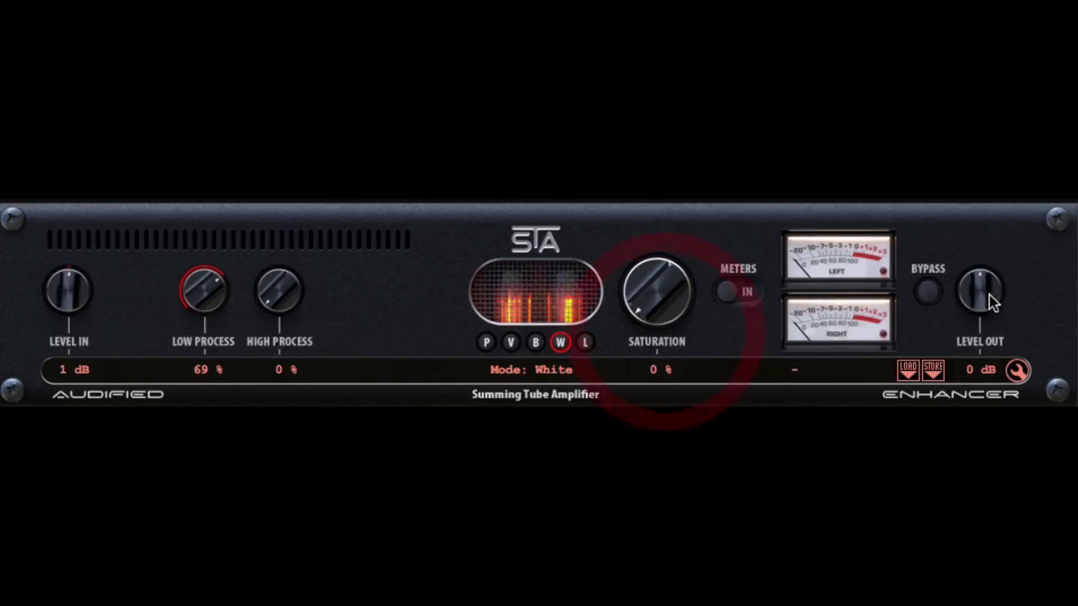
pyautogui.moveTo(988, 294)
pyautogui.mouseDown()
pyautogui.moveTo(986, 282)
pyautogui.moveTo(980, 301)
pyautogui.mouseUp()
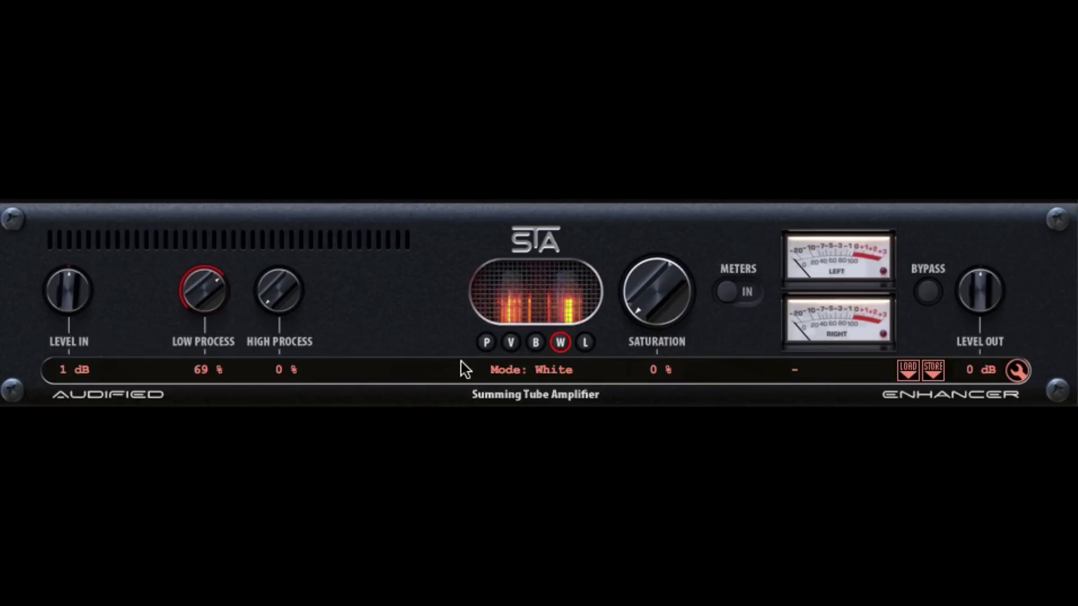
# Go through the Enhancer's five tube modes, choose Brown, and switch its bypass off.
pyautogui.click(485, 342)
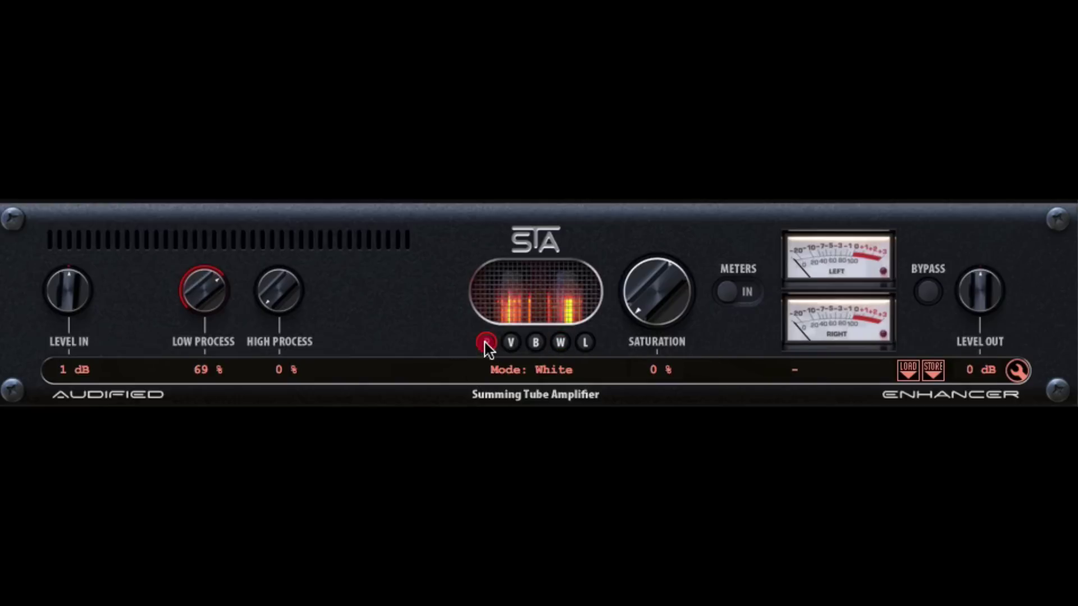
pyautogui.click(515, 344)
pyautogui.click(534, 344)
pyautogui.click(560, 343)
pyautogui.click(584, 343)
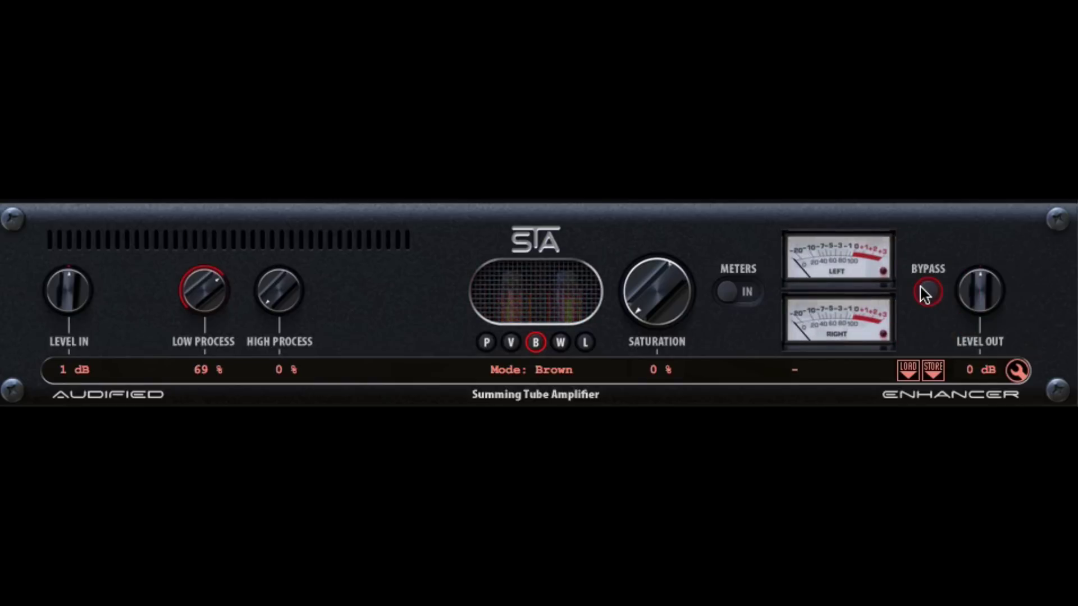
pyautogui.click(920, 289)
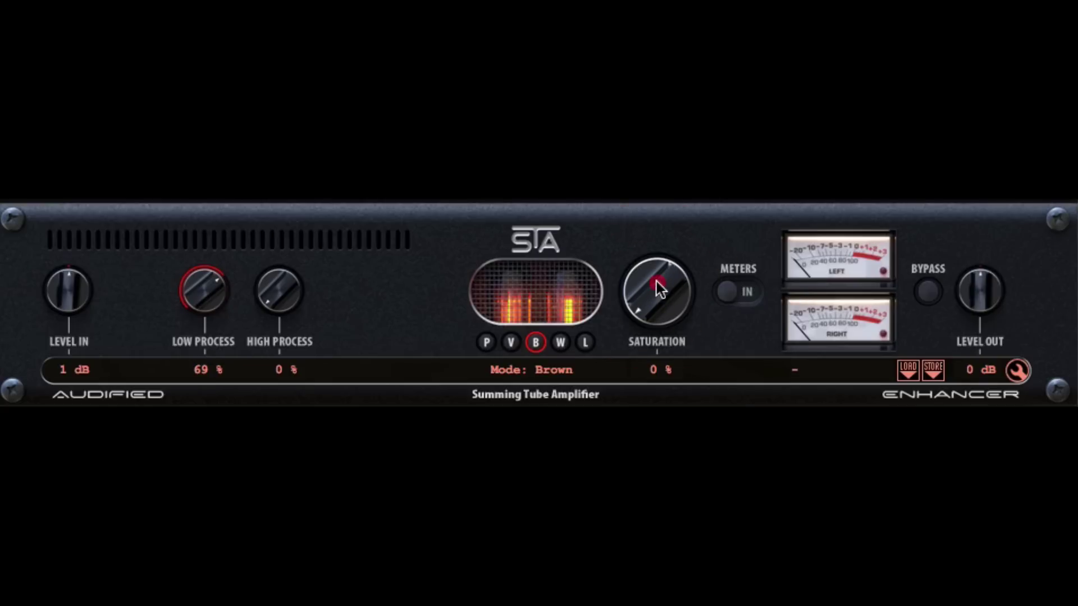
# Set the Enhancer's Saturation to 36% and compare the processed sound with the bypassed sound.
pyautogui.moveTo(654, 284)
pyautogui.mouseDown()
pyautogui.moveTo(668, 254)
pyautogui.moveTo(656, 292)
pyautogui.moveTo(658, 277)
pyautogui.mouseUp()
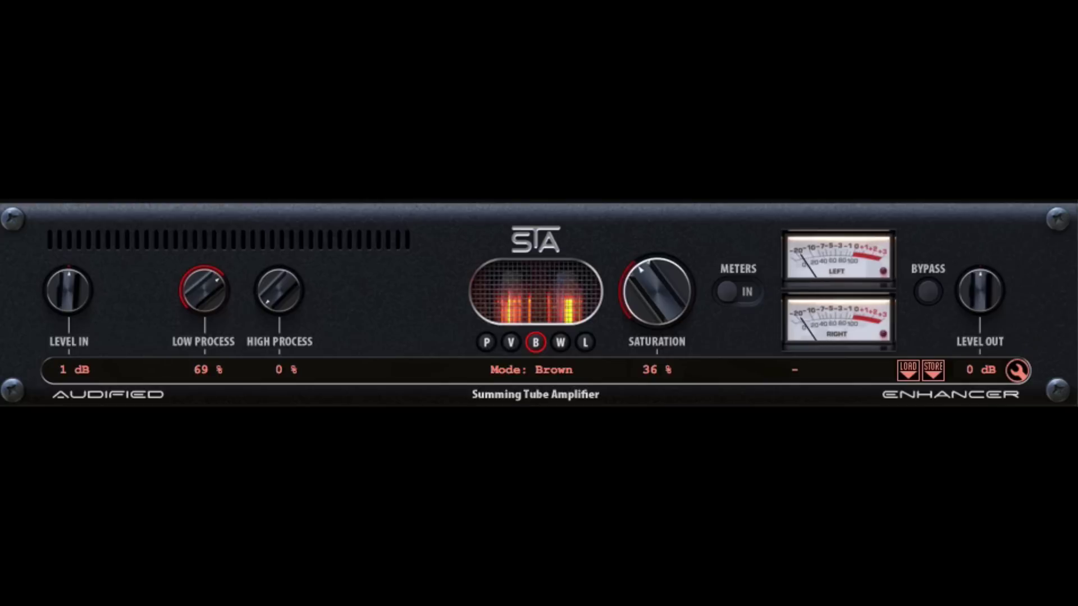
pyautogui.click(931, 292)
pyautogui.click(930, 292)
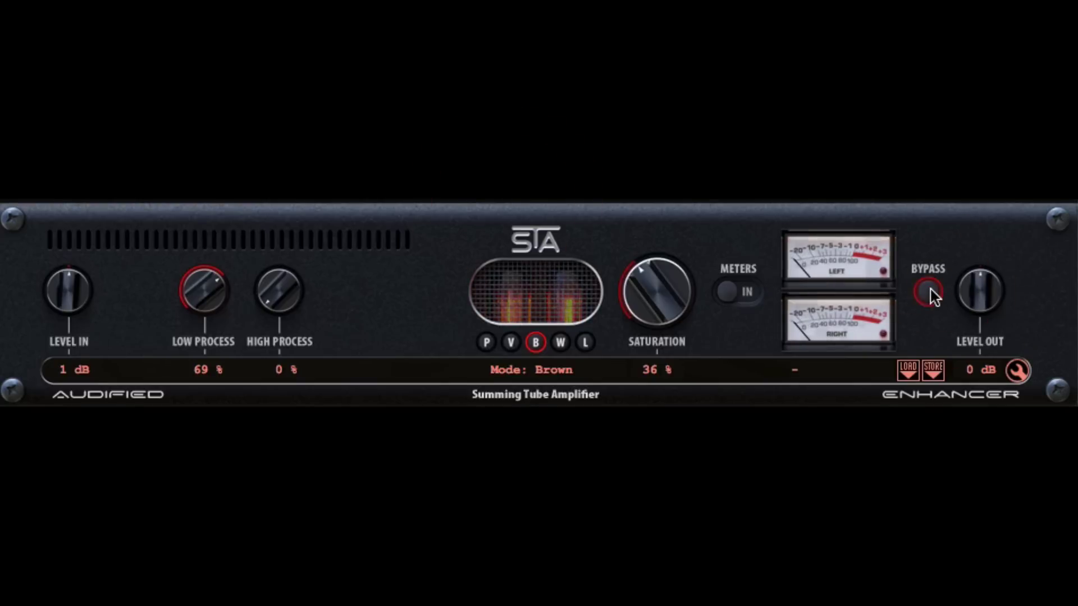
pyautogui.click(929, 292)
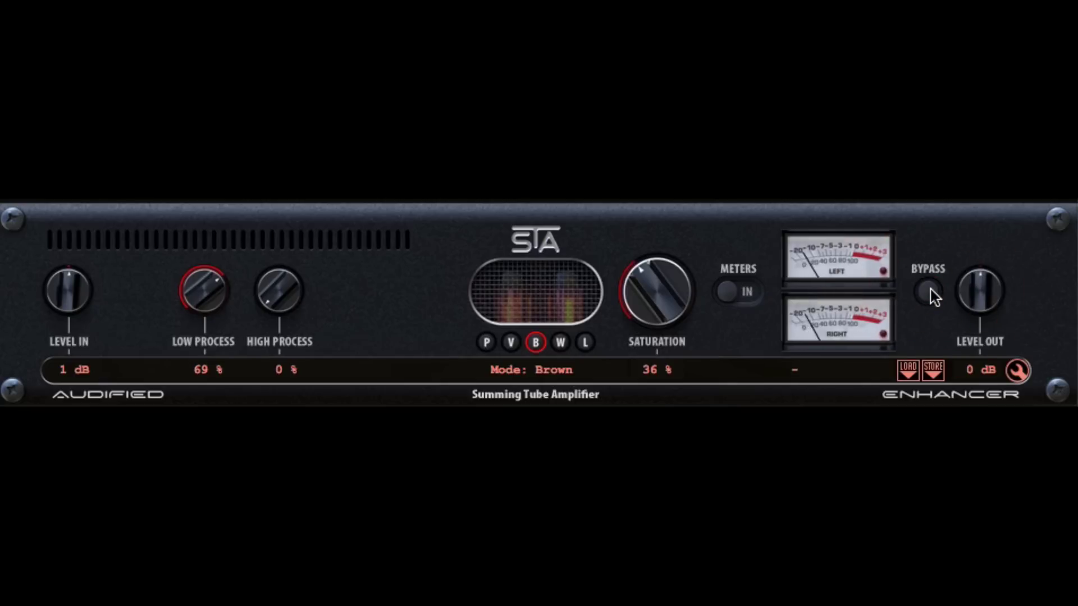
pyautogui.click(930, 292)
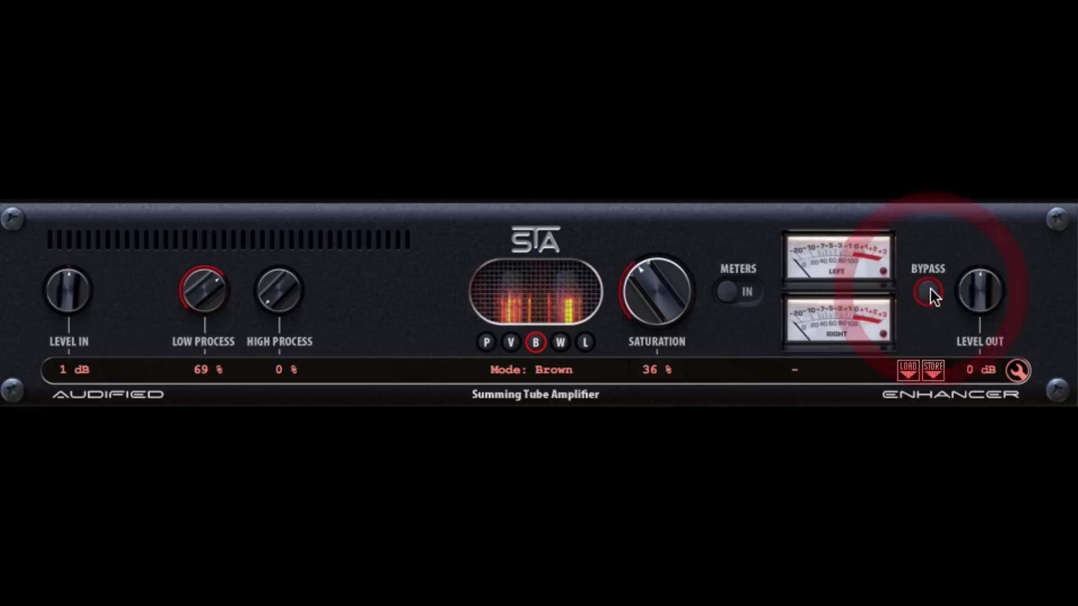
pyautogui.click(930, 293)
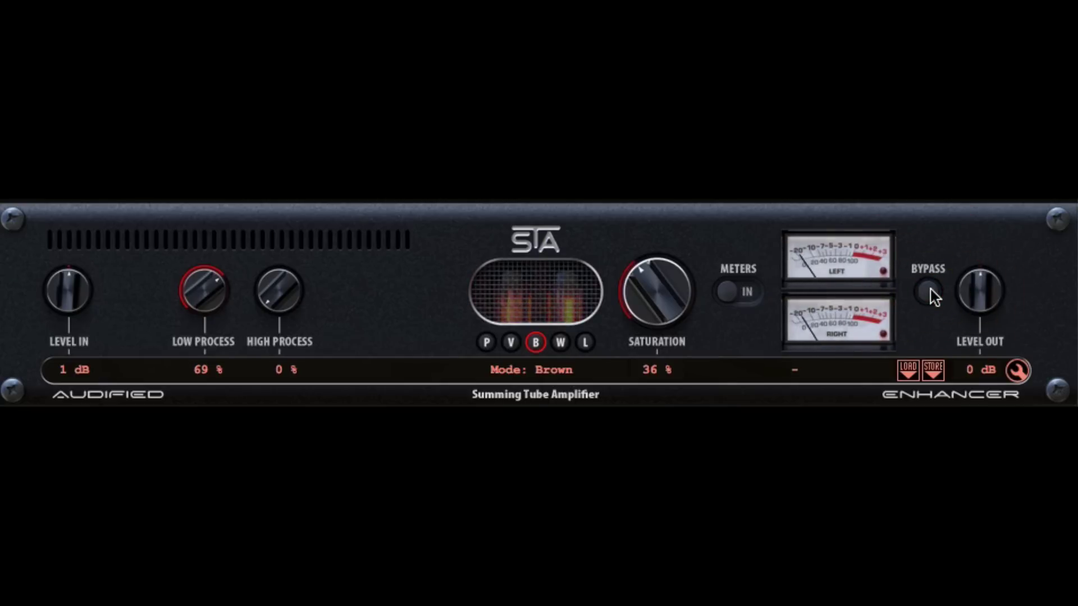
# Try the Enhancer's Low Process at 53% and sweep High Process up to 63% and back to 21%.
pyautogui.moveTo(206, 303); pyautogui.dragTo(204, 331)
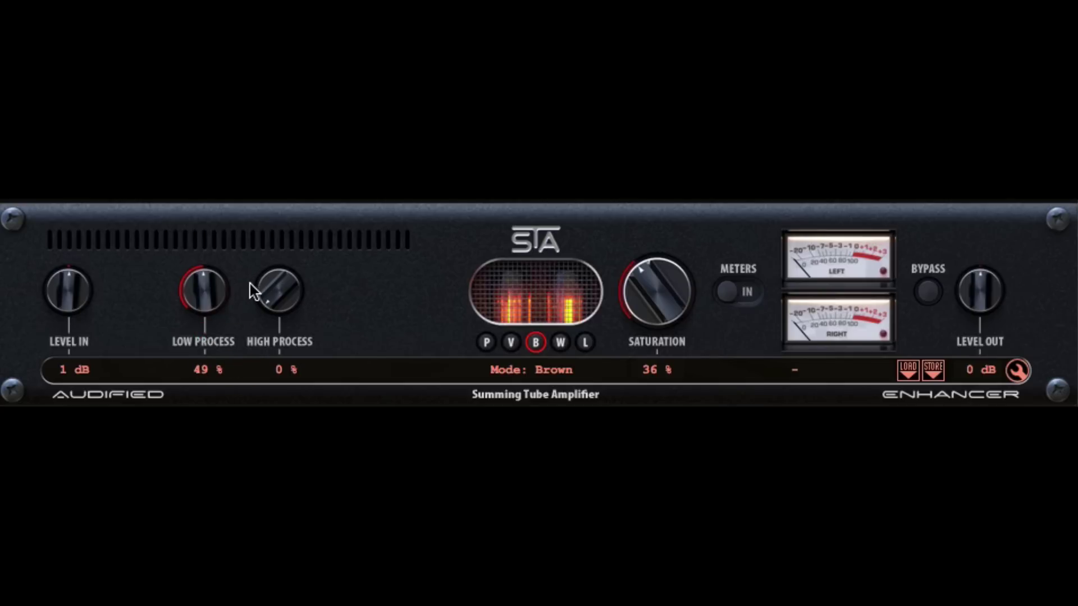
pyautogui.moveTo(207, 289); pyautogui.dragTo(206, 286)
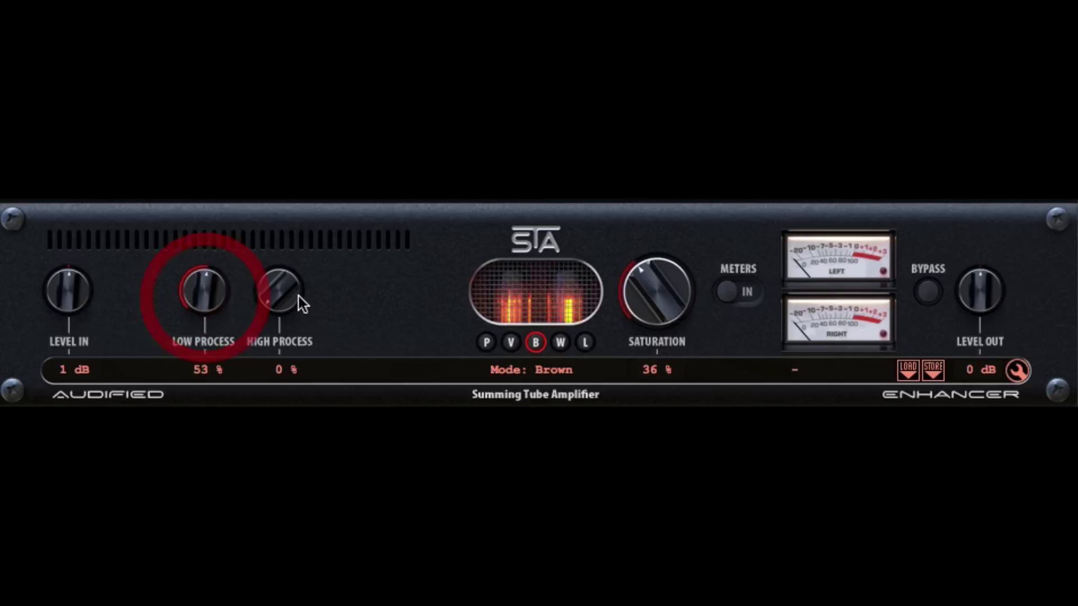
pyautogui.moveTo(278, 287); pyautogui.dragTo(278, 284)
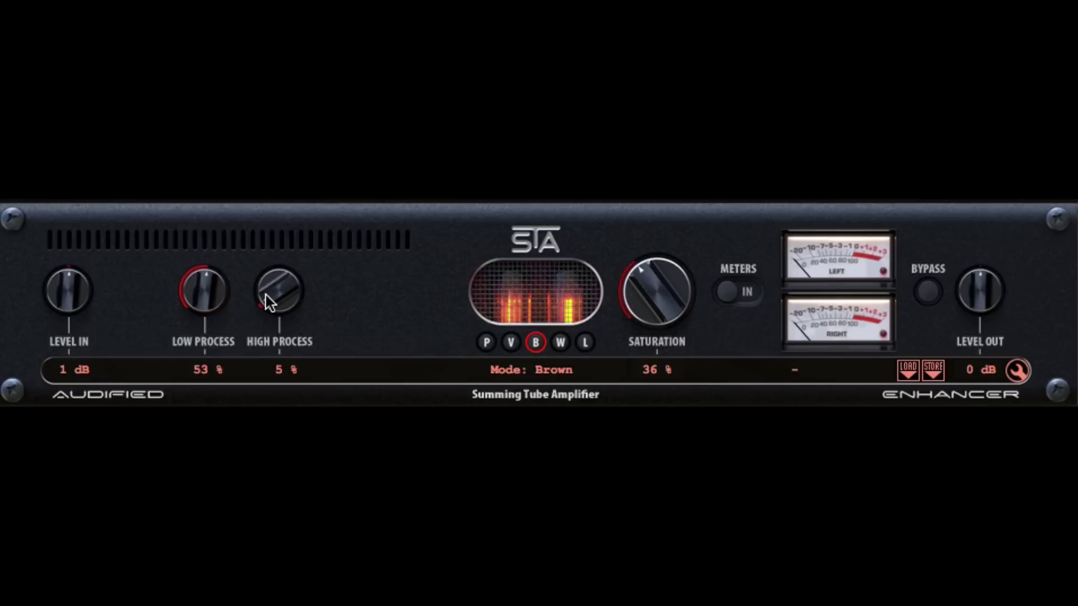
pyautogui.click(281, 231)
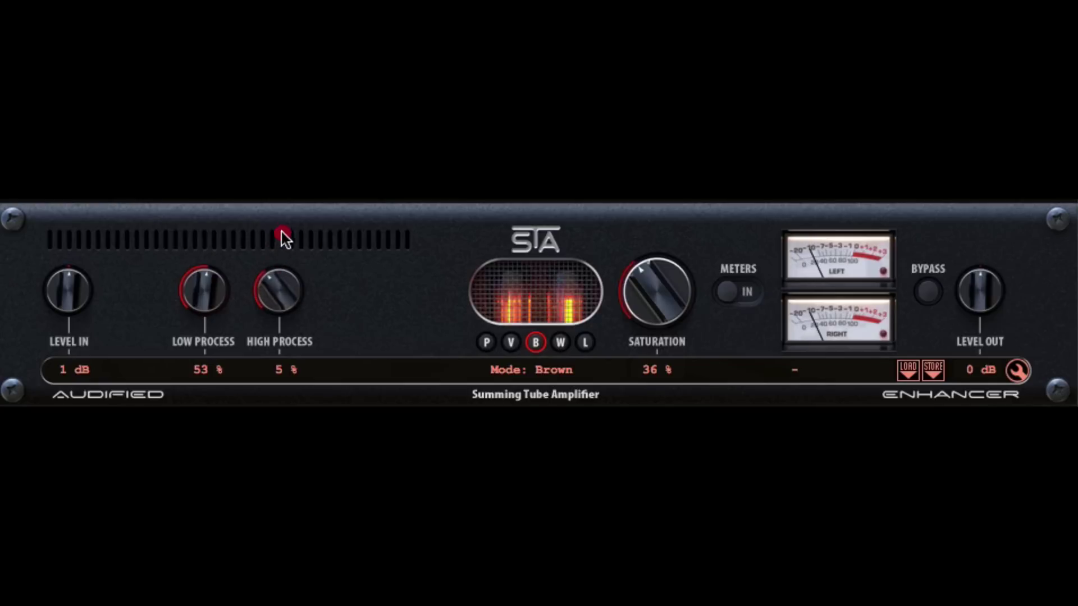
pyautogui.moveTo(281, 231); pyautogui.dragTo(298, 188)
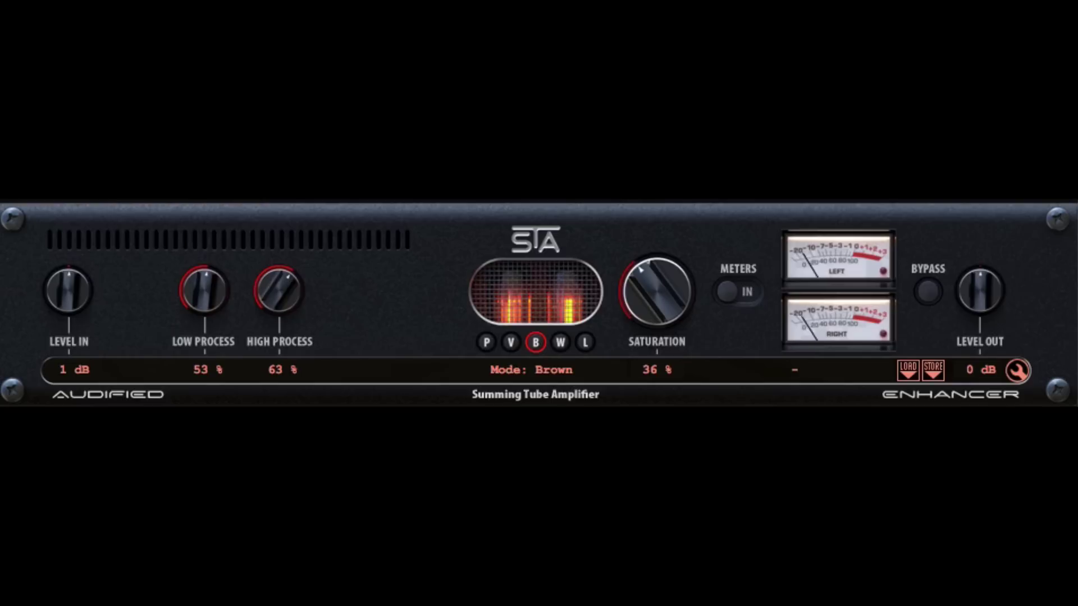
pyautogui.moveTo(289, 234); pyautogui.dragTo(290, 281)
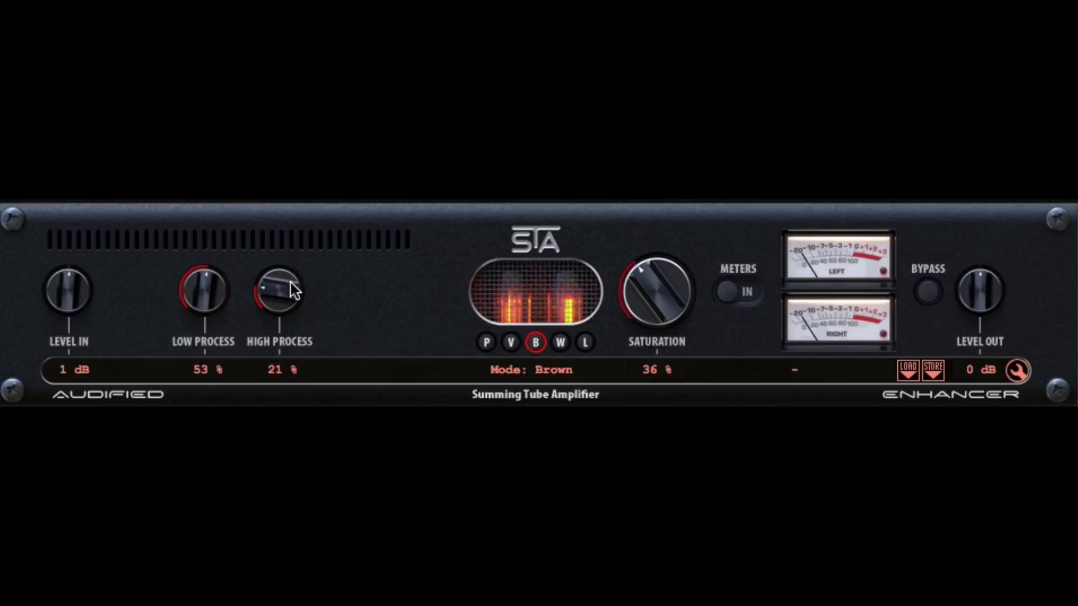
# Set the Enhancer's Low Process to 27%, High Process to 23% and Saturation to 31%.
pyautogui.moveTo(217, 269); pyautogui.dragTo(218, 376)
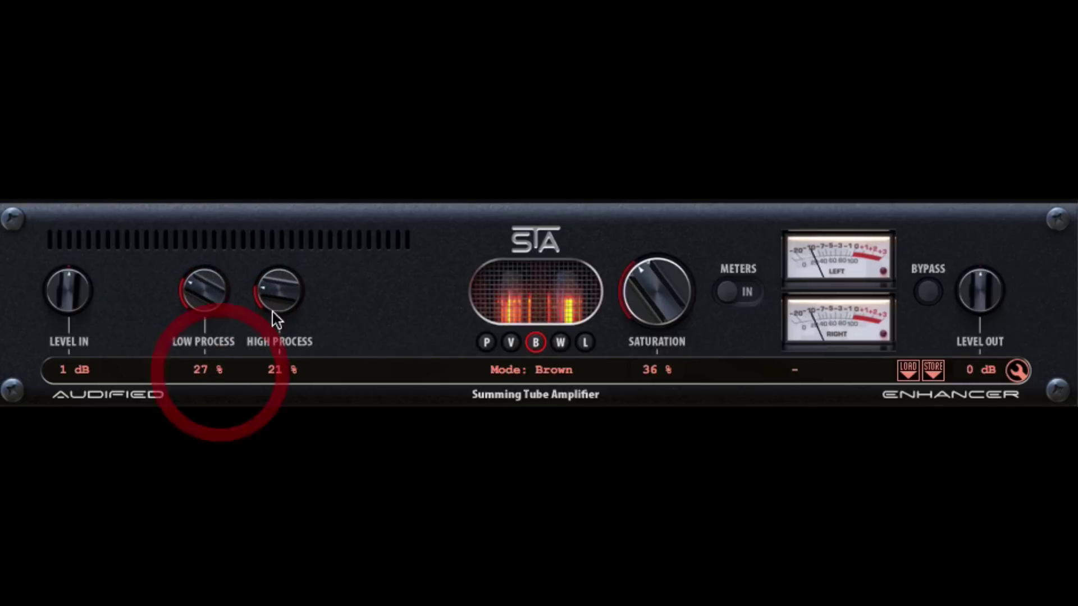
pyautogui.moveTo(284, 284); pyautogui.dragTo(287, 305)
pyautogui.moveTo(651, 289)
pyautogui.mouseDown()
pyautogui.moveTo(656, 341)
pyautogui.moveTo(657, 308)
pyautogui.mouseUp()
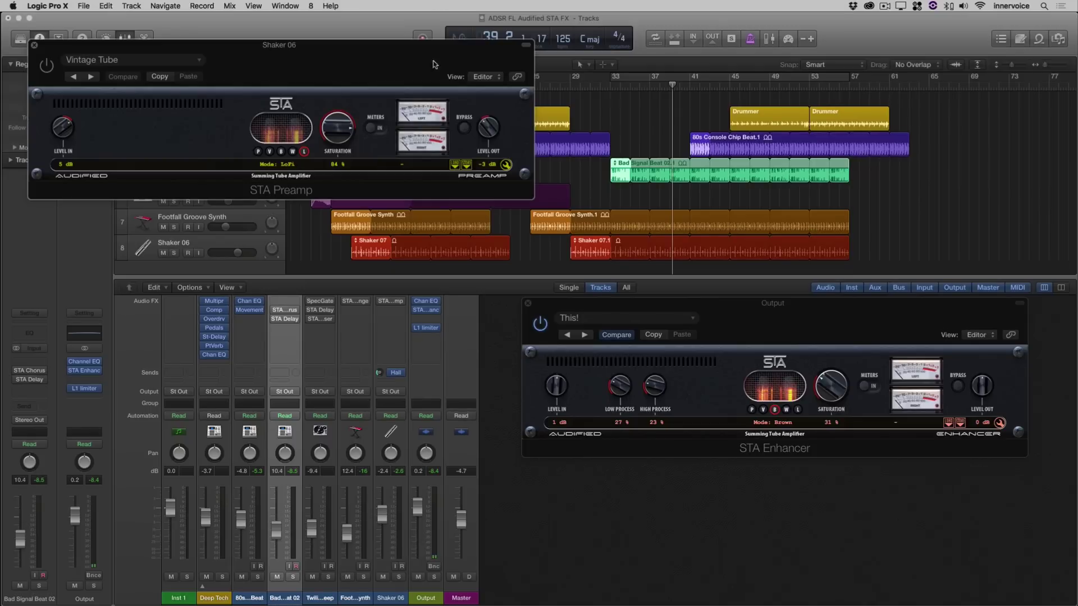
# Place the Shaker 06 STA Preamp window just above the STA Enhancer and collapse the header of both plug-in windows.
pyautogui.moveTo(432, 64); pyautogui.dragTo(941, 129)
pyautogui.click(1019, 303)
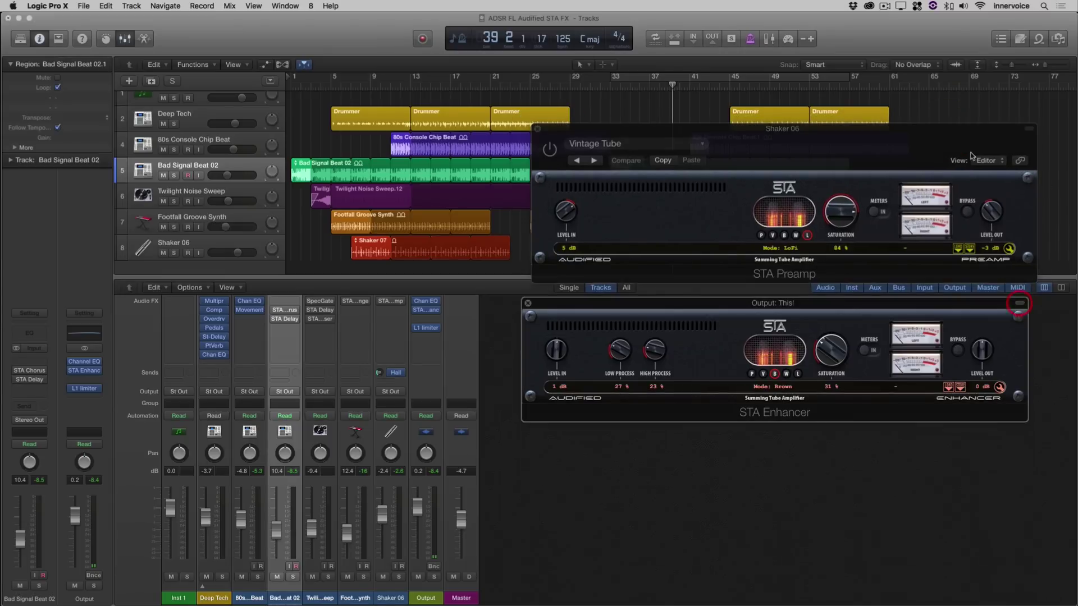
pyautogui.click(1028, 129)
pyautogui.moveTo(922, 130); pyautogui.dragTo(921, 198)
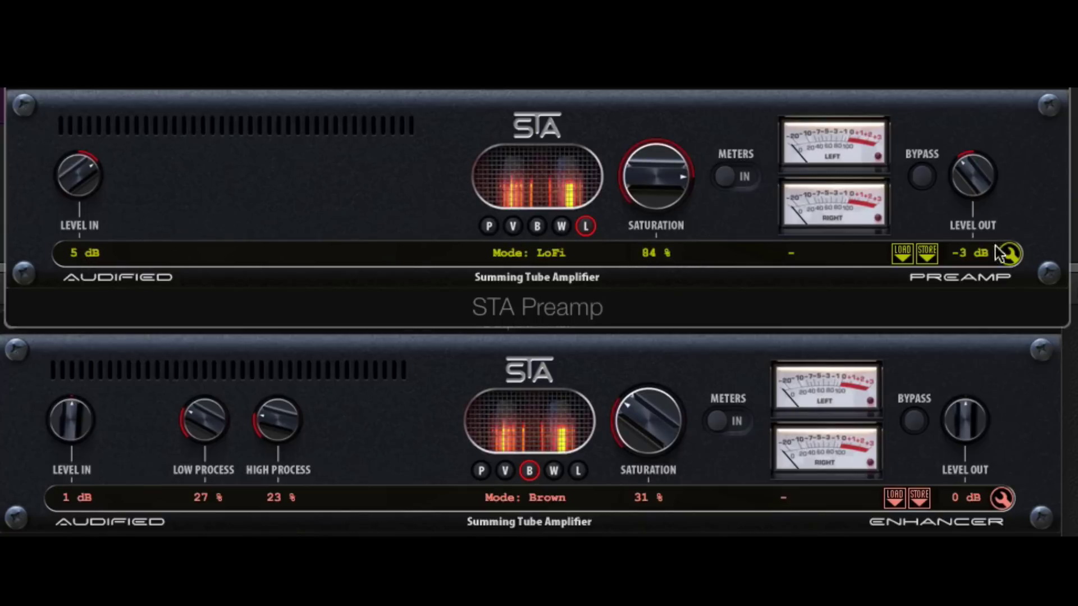
# Change the STA Preamp's UI color from yellow to green by shifting its hue, and accept the color.
pyautogui.click(1005, 260)
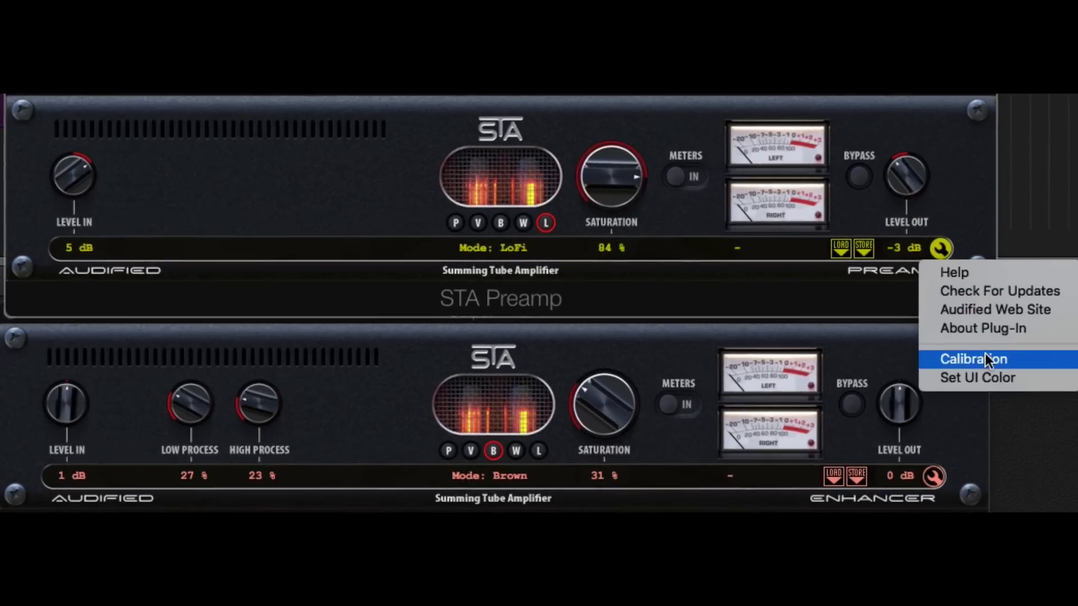
pyautogui.click(976, 377)
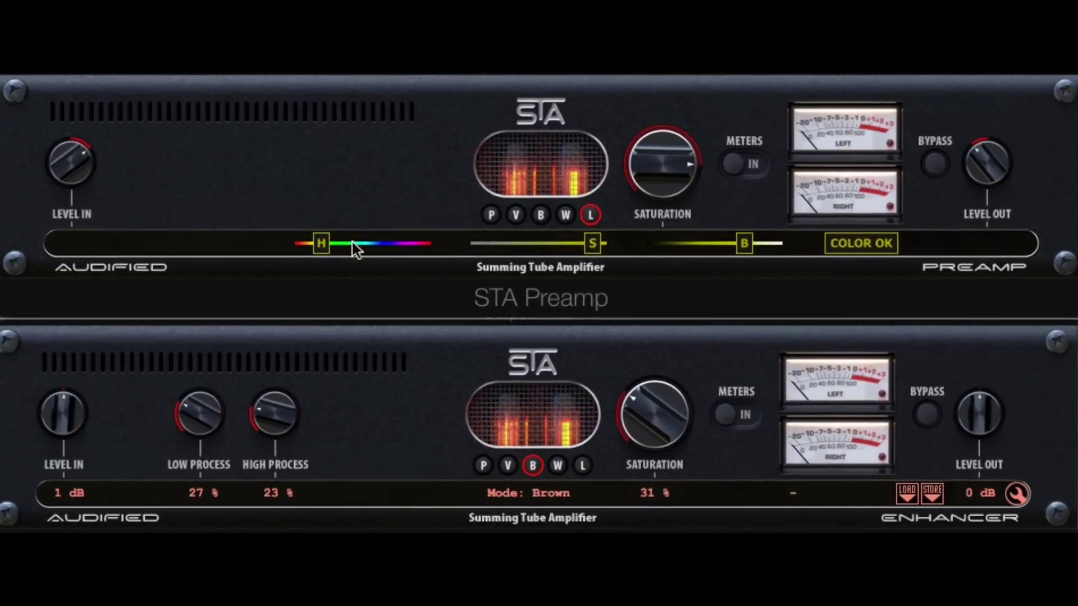
pyautogui.moveTo(321, 243); pyautogui.dragTo(341, 243)
pyautogui.click(860, 243)
# Look through the Preamp's store and load preset lists without loading a preset.
pyautogui.click(943, 243)
pyautogui.click(915, 242)
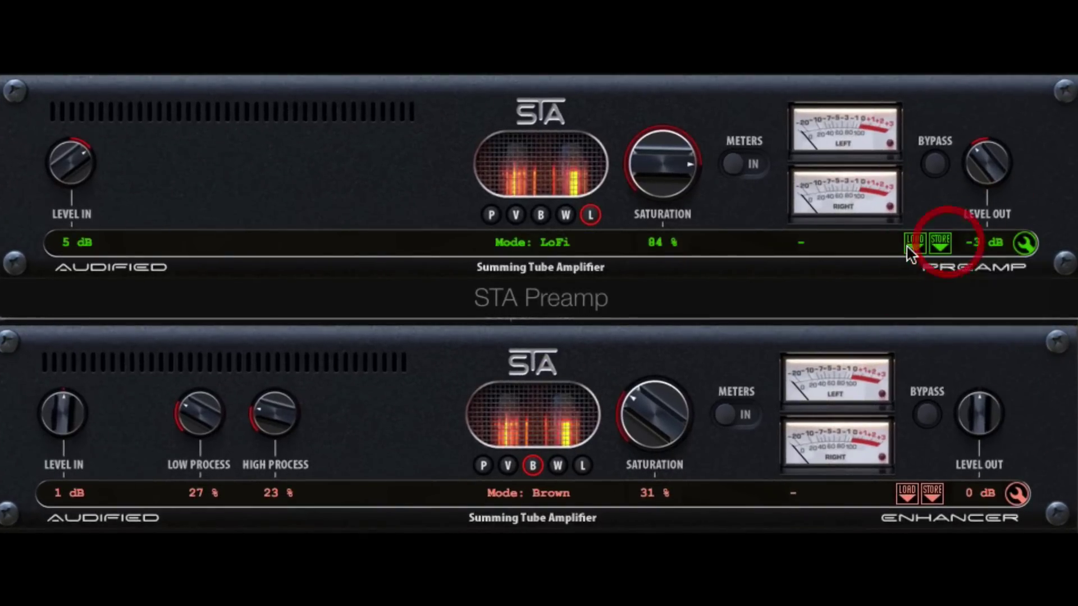
pyautogui.click(915, 243)
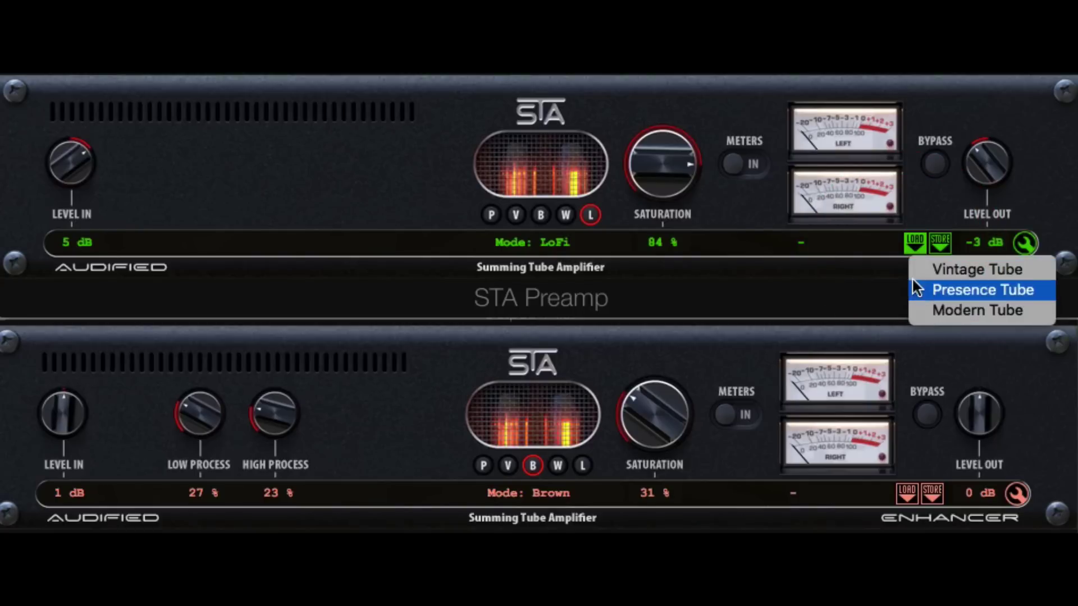
pyautogui.click(768, 201)
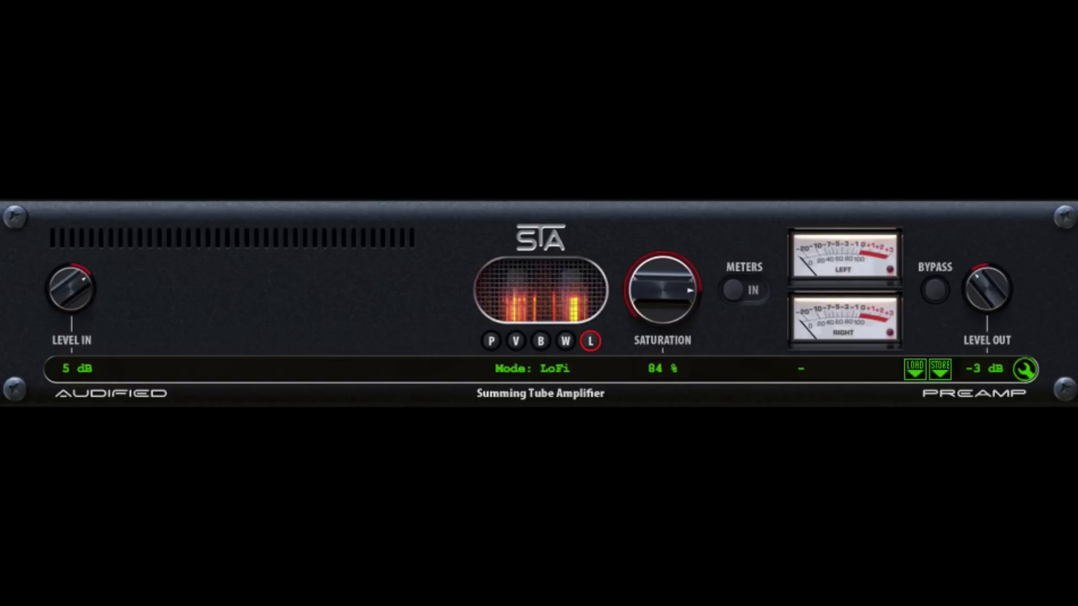
# Try the Preamp's Saturation at 38% and at 71%, comparing each setting with the bypassed sound.
pyautogui.moveTo(661, 263); pyautogui.dragTo(652, 371)
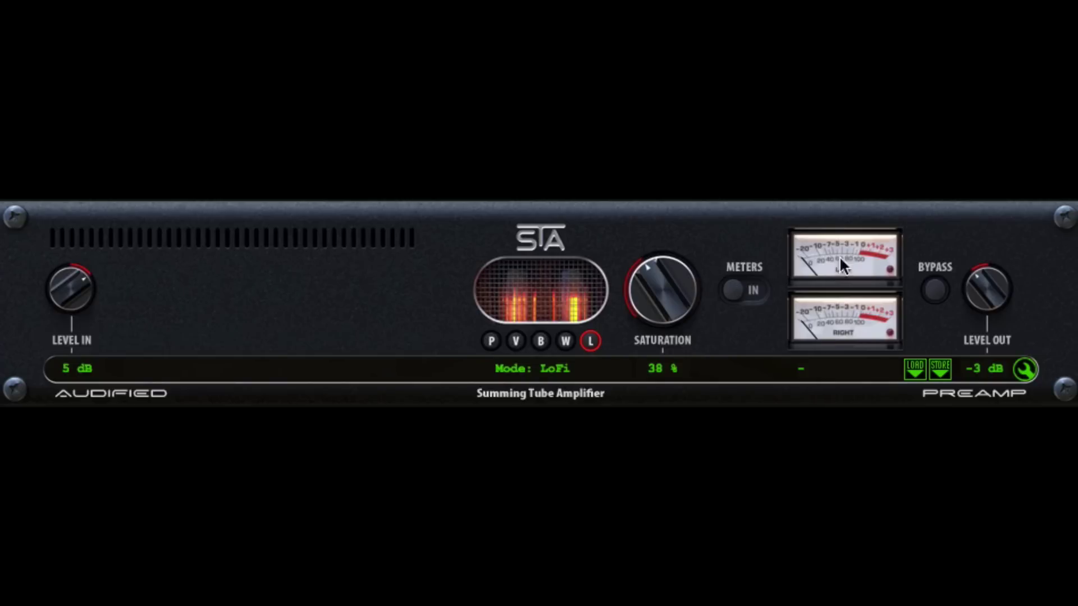
pyautogui.click(931, 291)
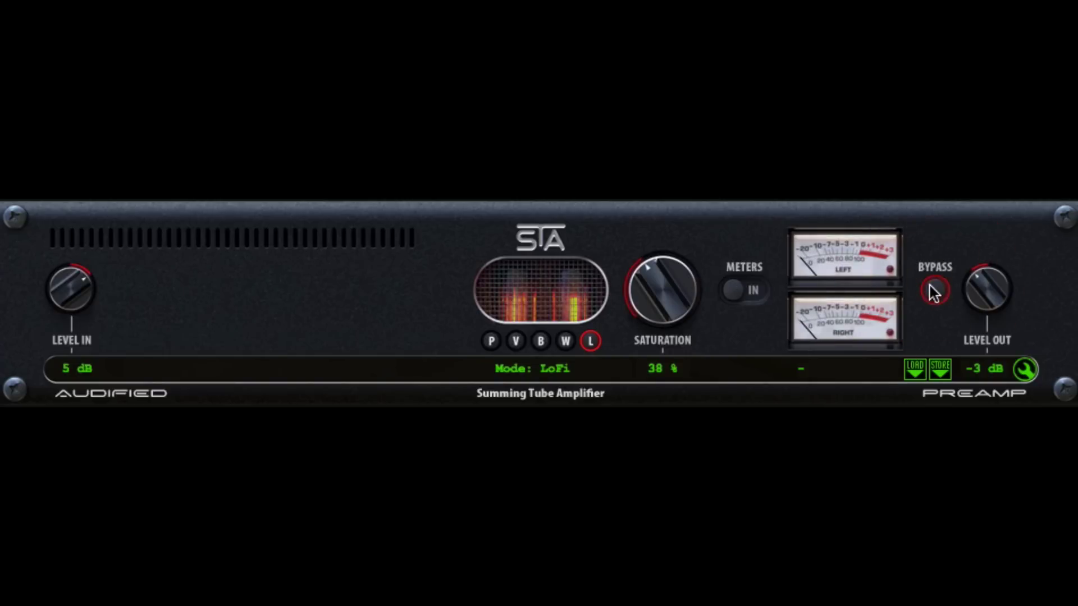
pyautogui.click(933, 291)
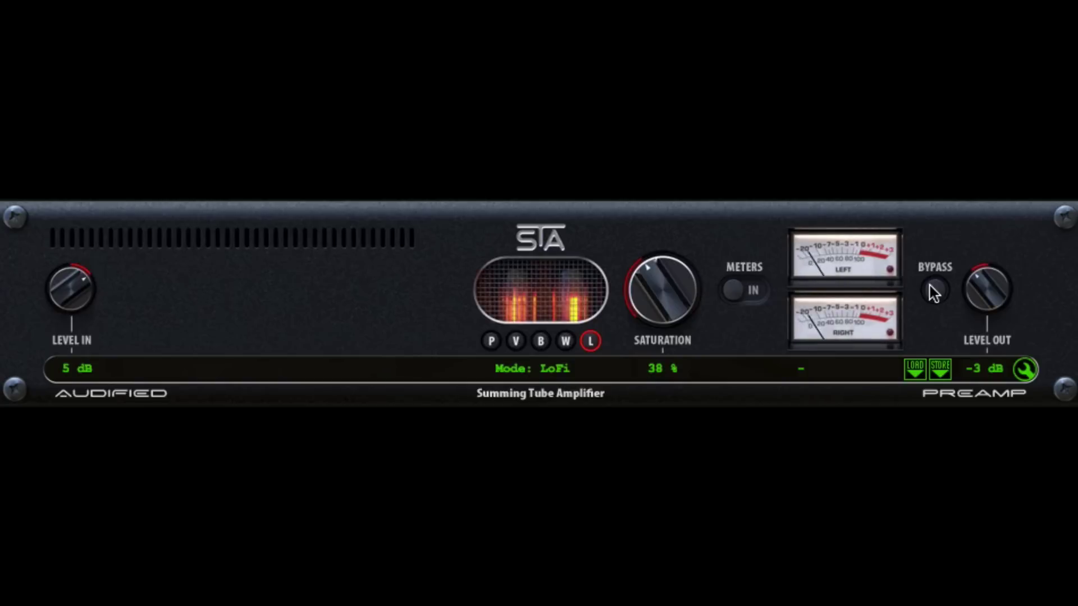
pyautogui.moveTo(693, 272); pyautogui.dragTo(713, 209)
pyautogui.click(930, 291)
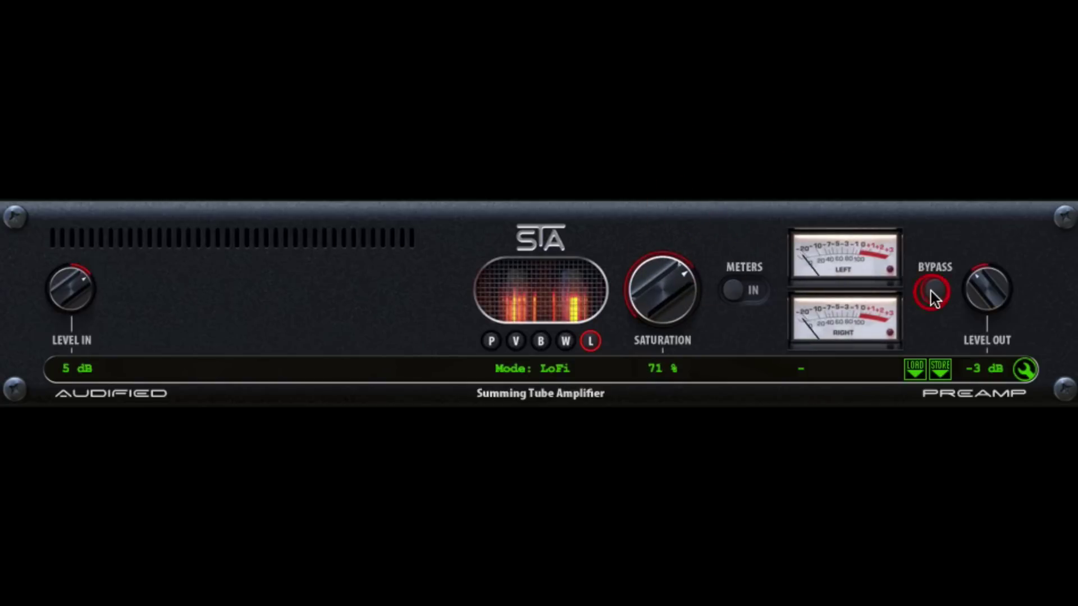
pyautogui.click(930, 292)
# Set the Preamp's Level In to 10 dB, Saturation to 76% and Level Out to -5 dB, comparing the result with bypass.
pyautogui.moveTo(68, 292); pyautogui.dragTo(77, 261)
pyautogui.moveTo(671, 292); pyautogui.dragTo(706, 290)
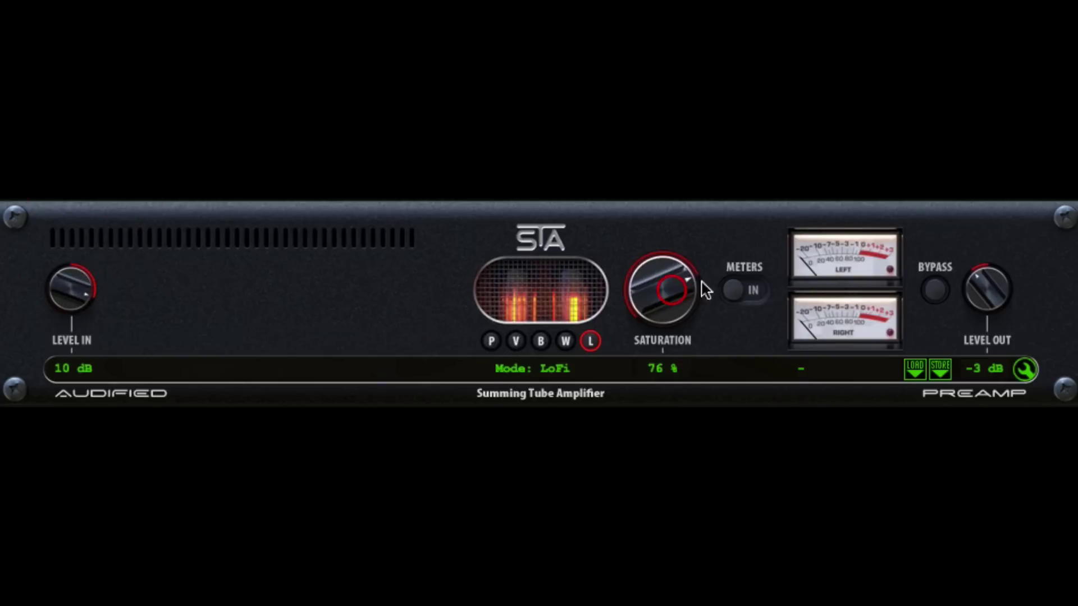
pyautogui.moveTo(984, 286); pyautogui.dragTo(976, 294)
pyautogui.click(936, 290)
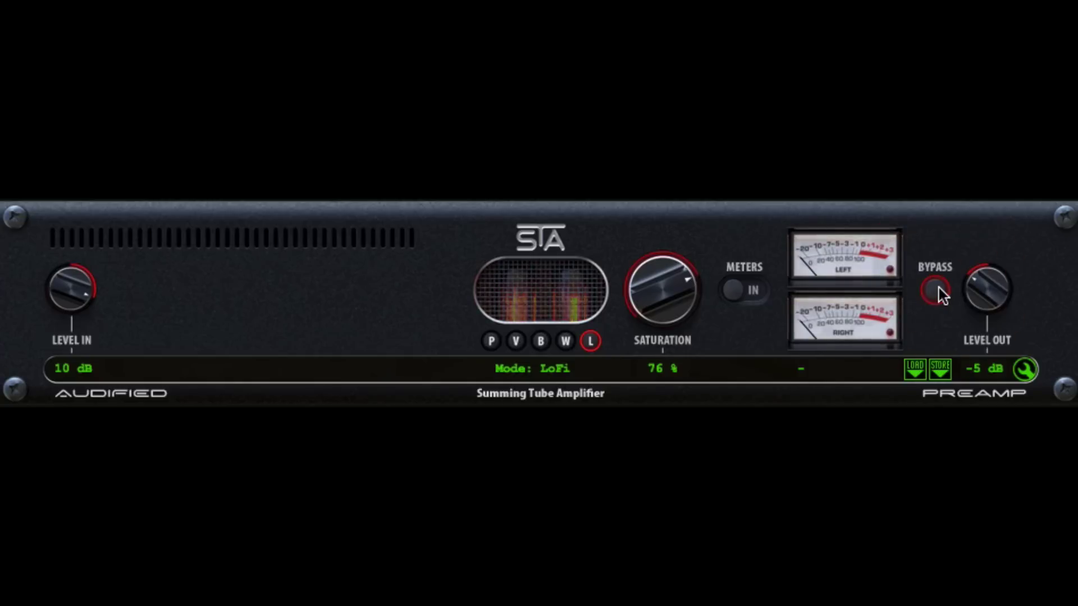
pyautogui.click(938, 289)
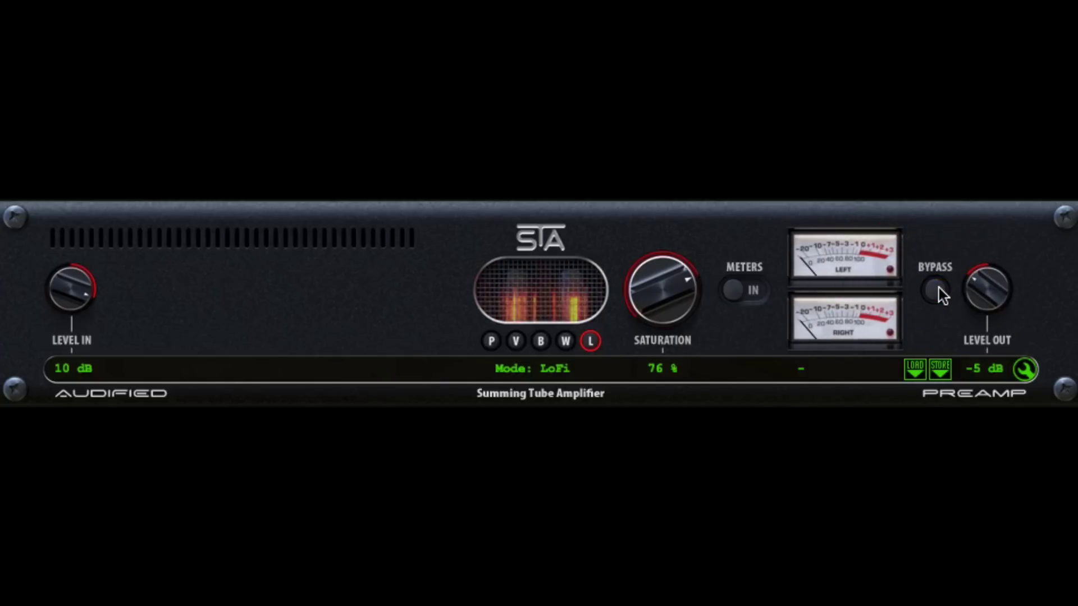